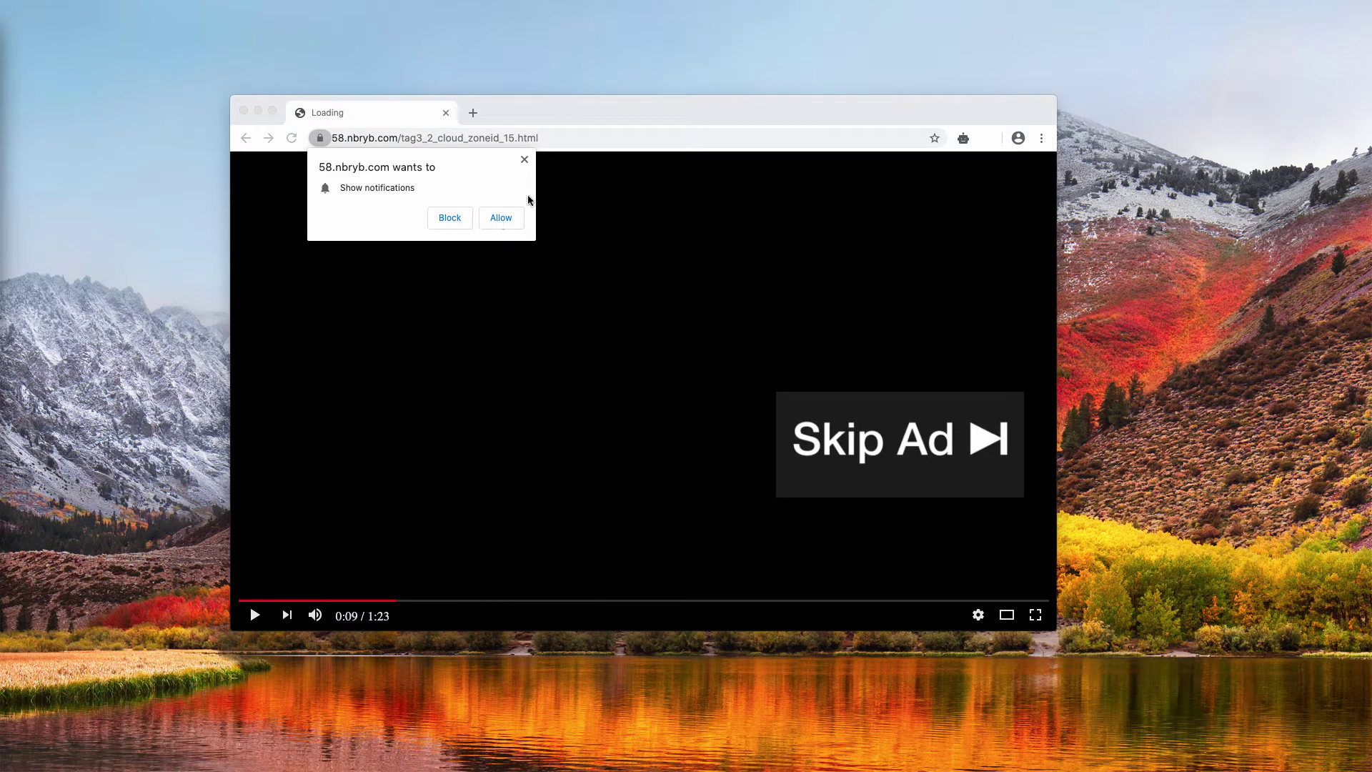
# - Remove 58.nbryb.com from Chromium's allowed notification sites under Site Settings > Notifications
pyautogui.click(514, 220)
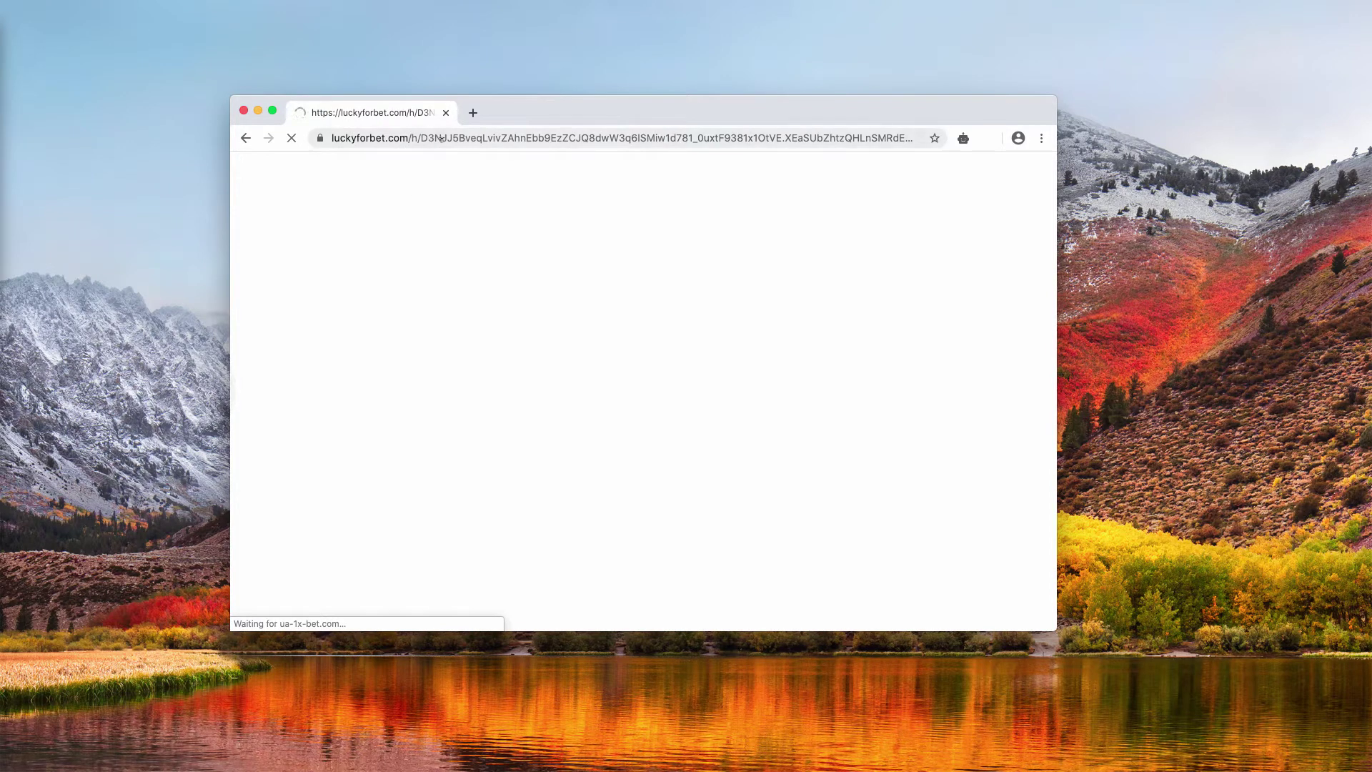
pyautogui.click(473, 112)
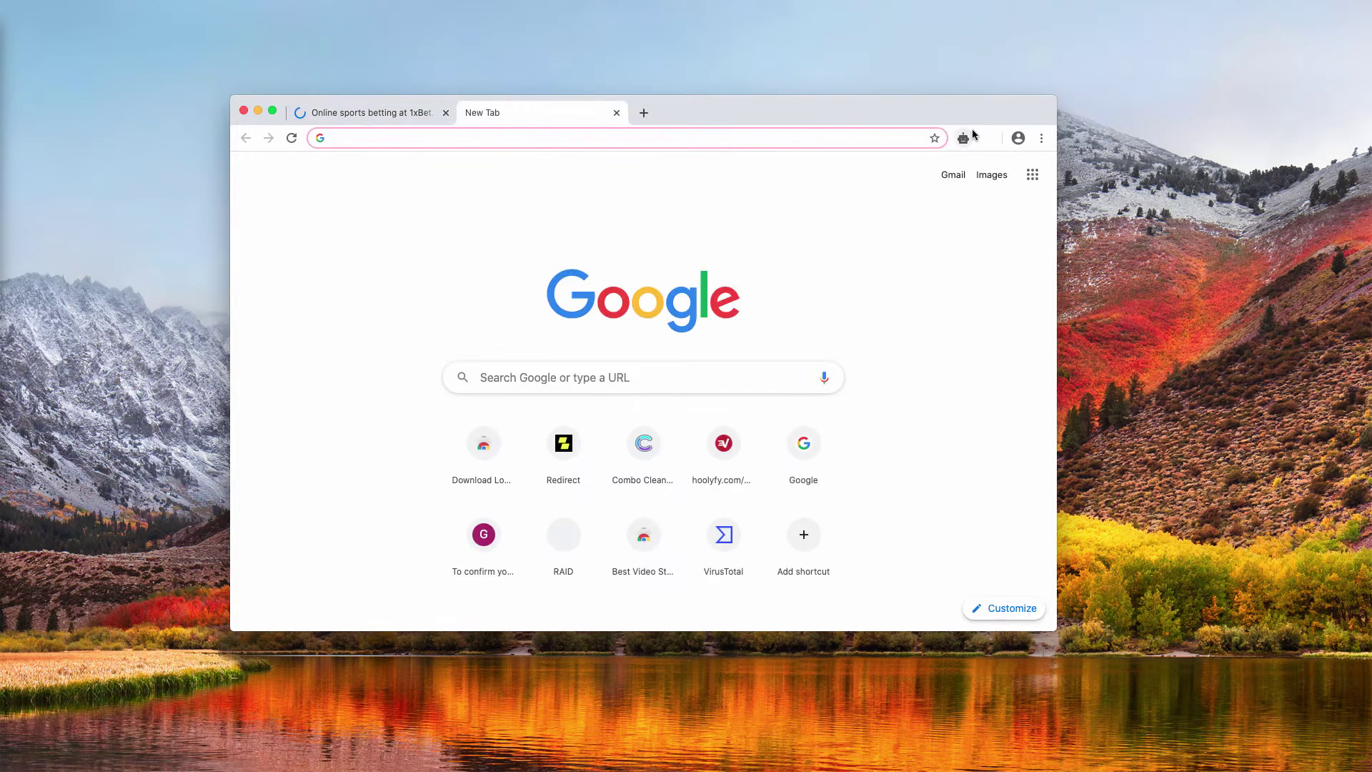
pyautogui.click(1041, 139)
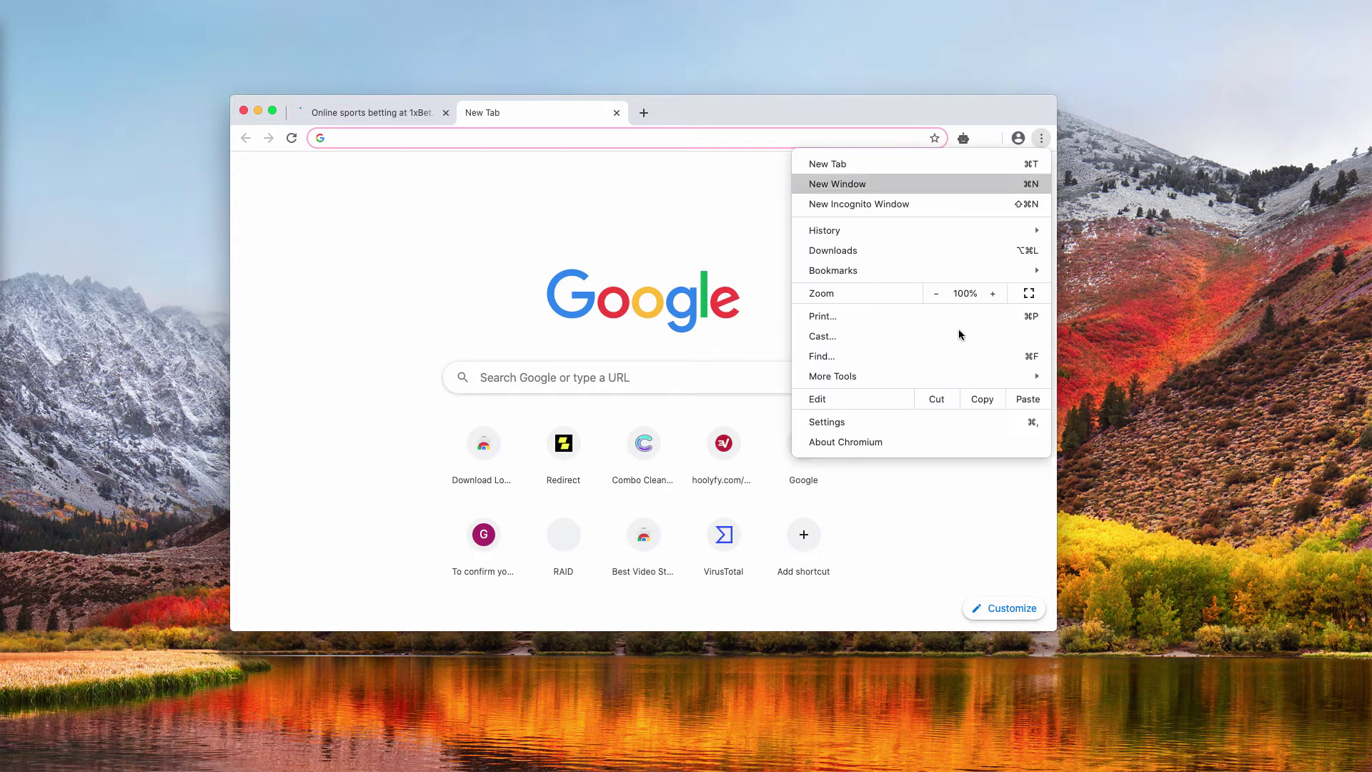
pyautogui.click(873, 423)
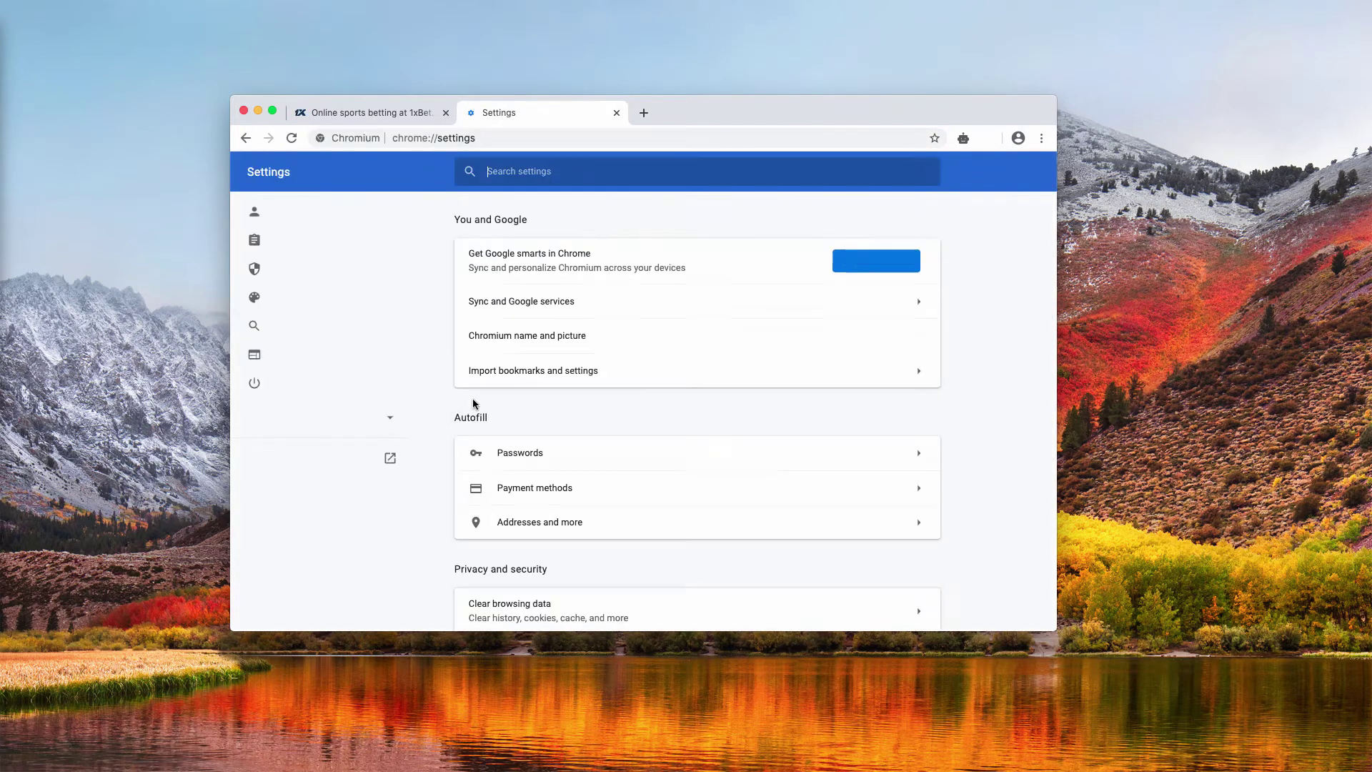
pyautogui.scroll(-2, 475, 403)
pyautogui.scroll(-3, 494, 417)
pyautogui.click(496, 407)
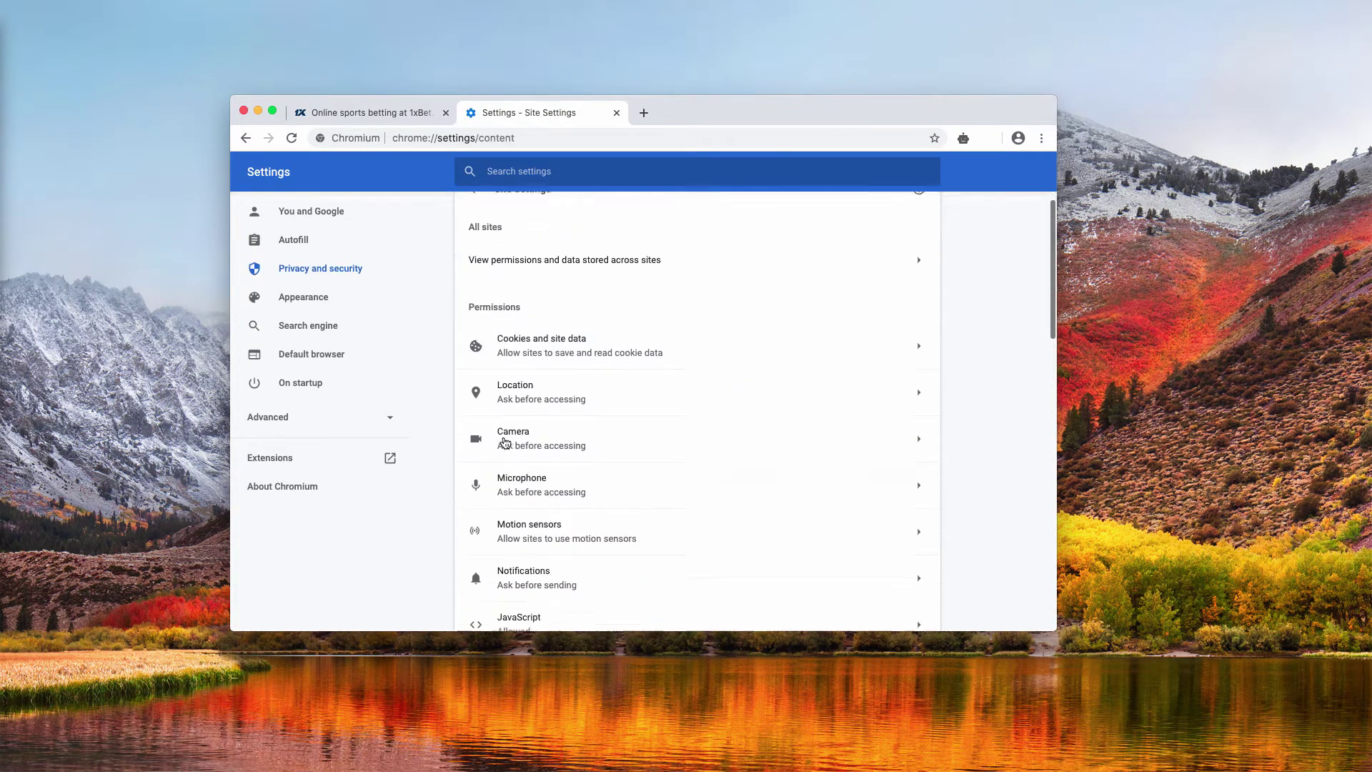
pyautogui.scroll(-2, 539, 476)
pyautogui.click(540, 476)
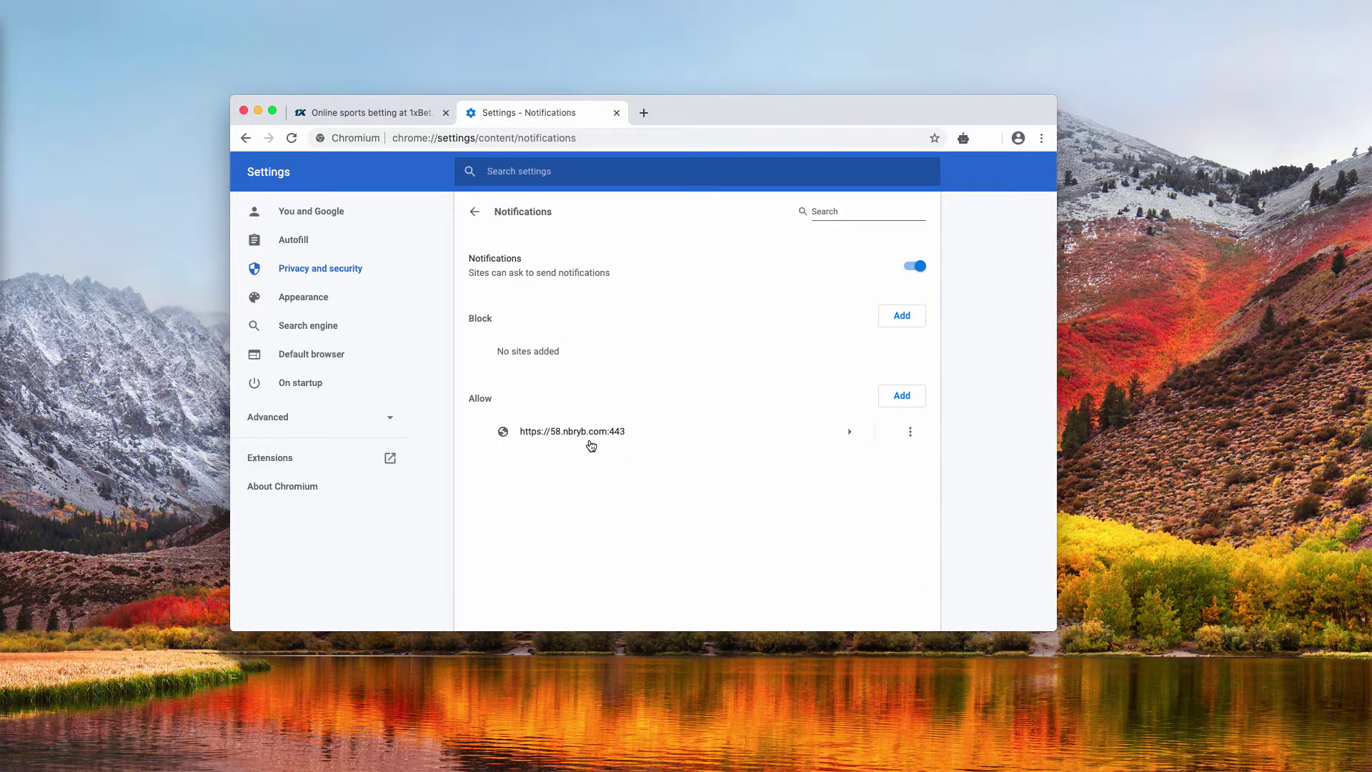
pyautogui.click(910, 432)
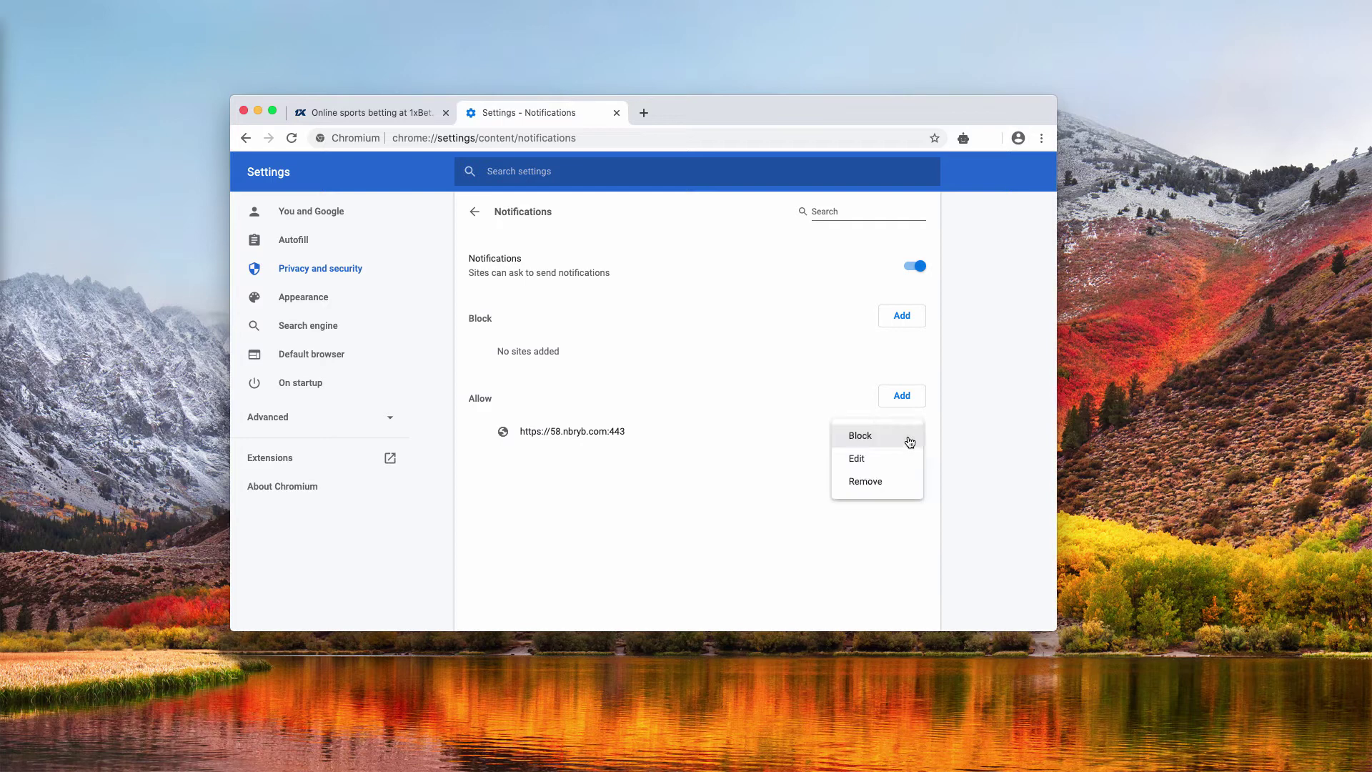
pyautogui.click(851, 482)
pyautogui.click(586, 141)
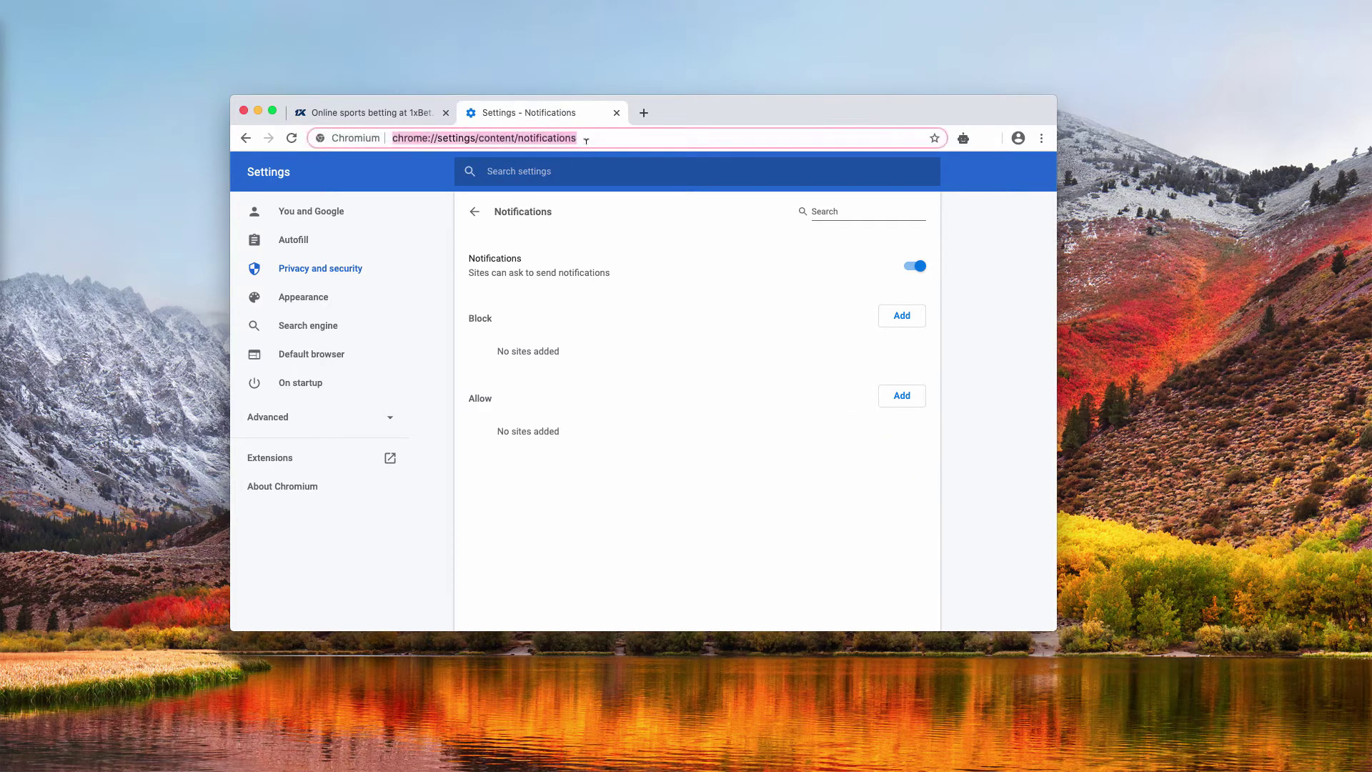
pyautogui.write('combocleaner.com')
# - Load combocleaner.com and get Combo Cleaner Premium running on its dashboard
pyautogui.press('Return')
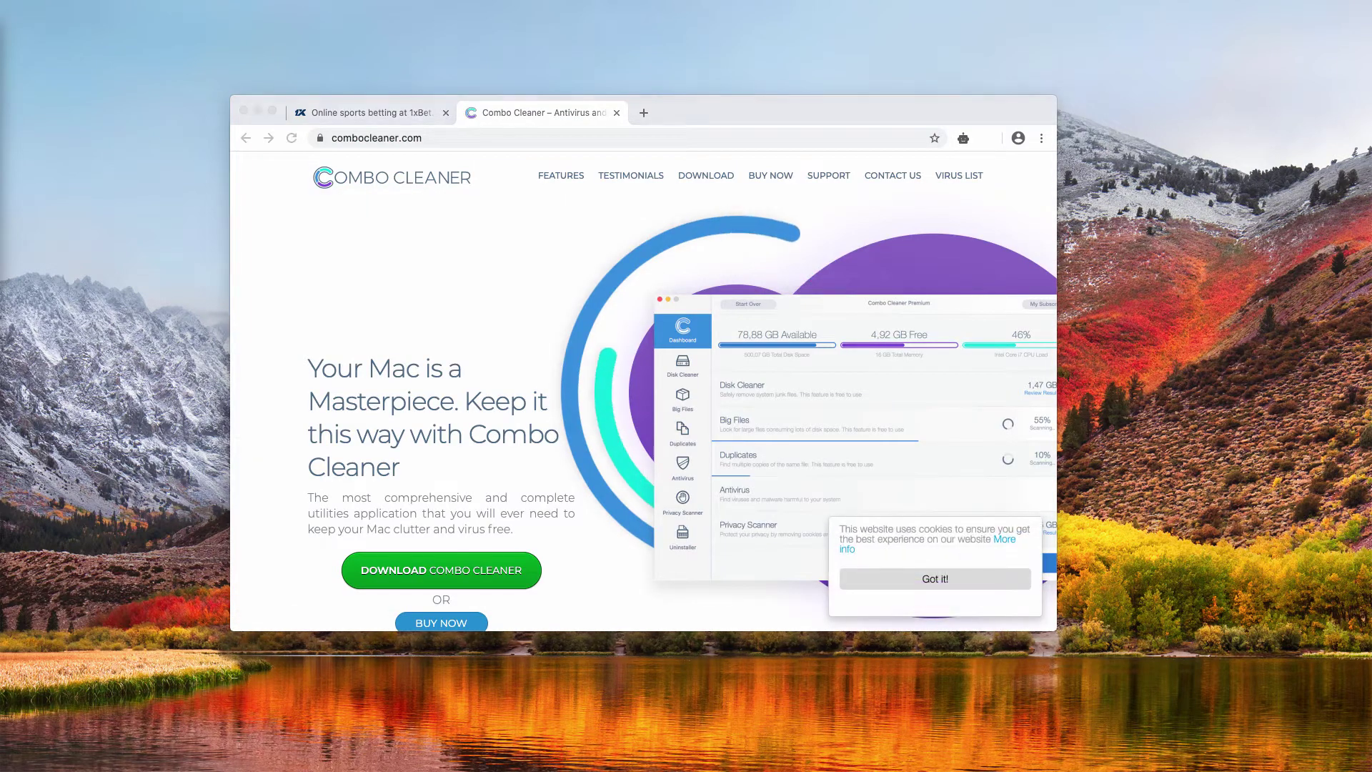
pyautogui.click(429, 138)
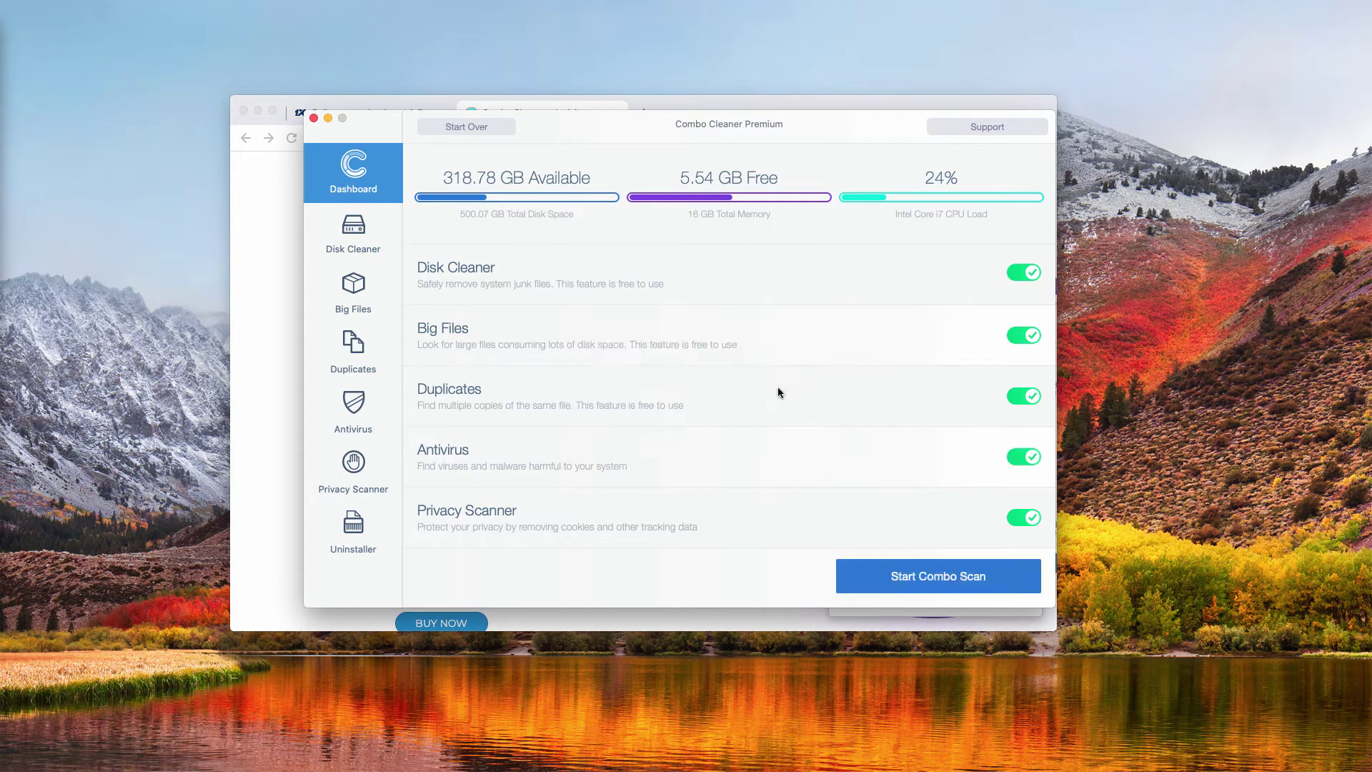
# - Run the Combo Scan until it finishes and reports 31 threats
pyautogui.click(929, 582)
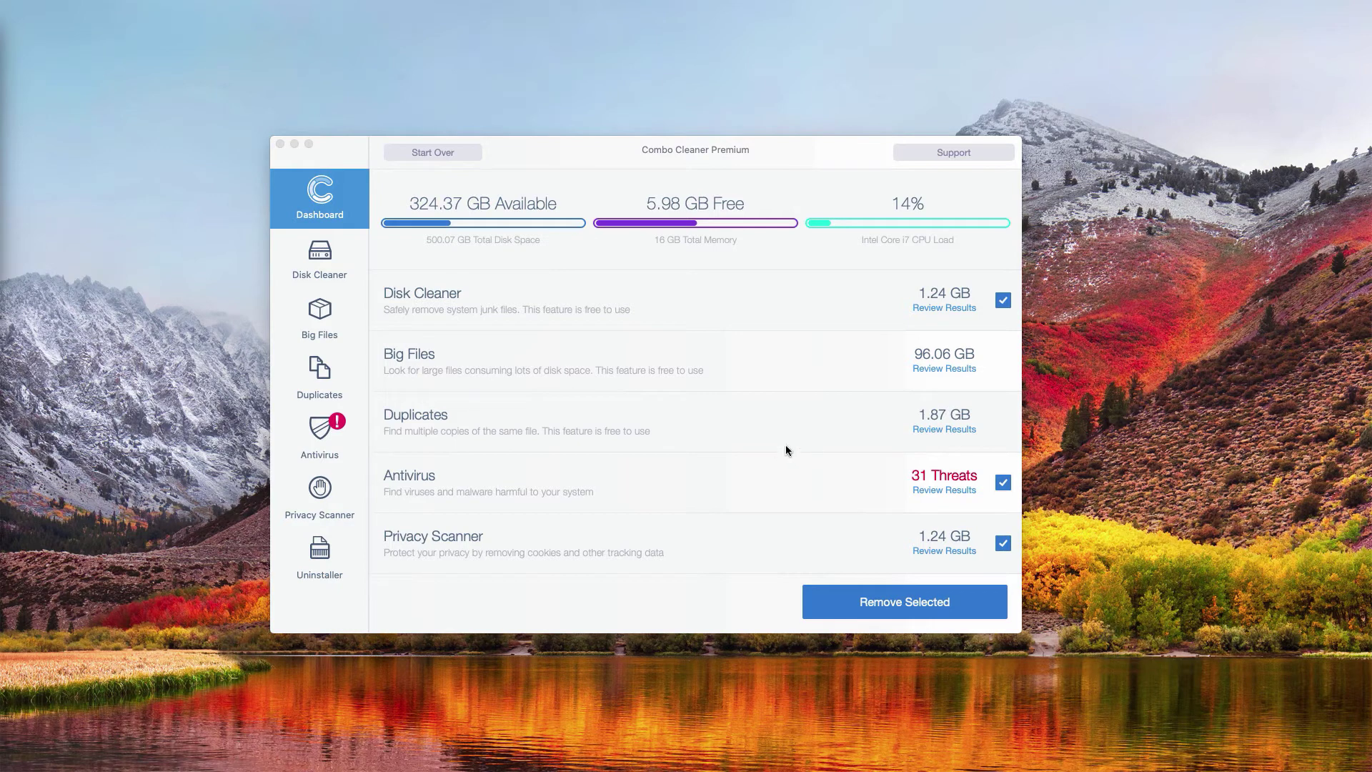
pyautogui.click(454, 475)
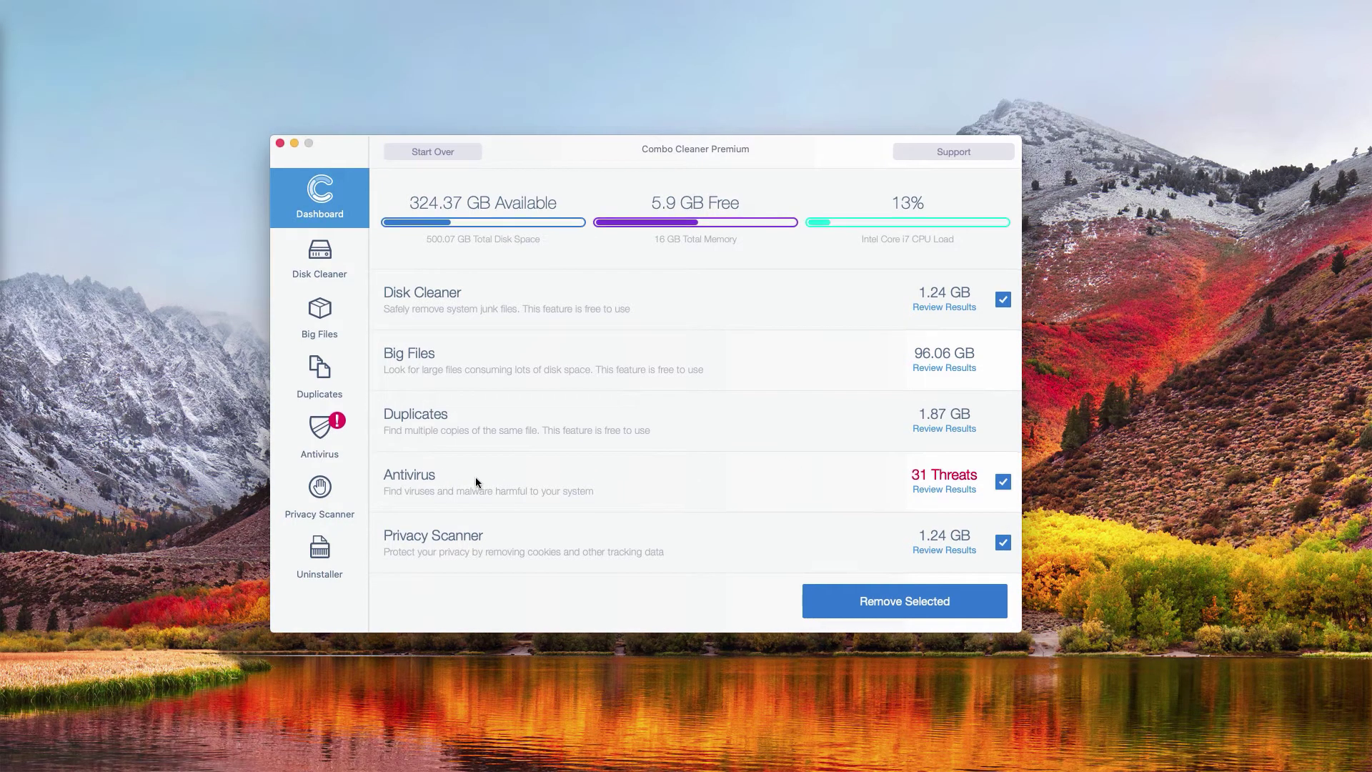
# - Open the Antivirus Review Results to list the 31 infected adware files
pyautogui.click(948, 491)
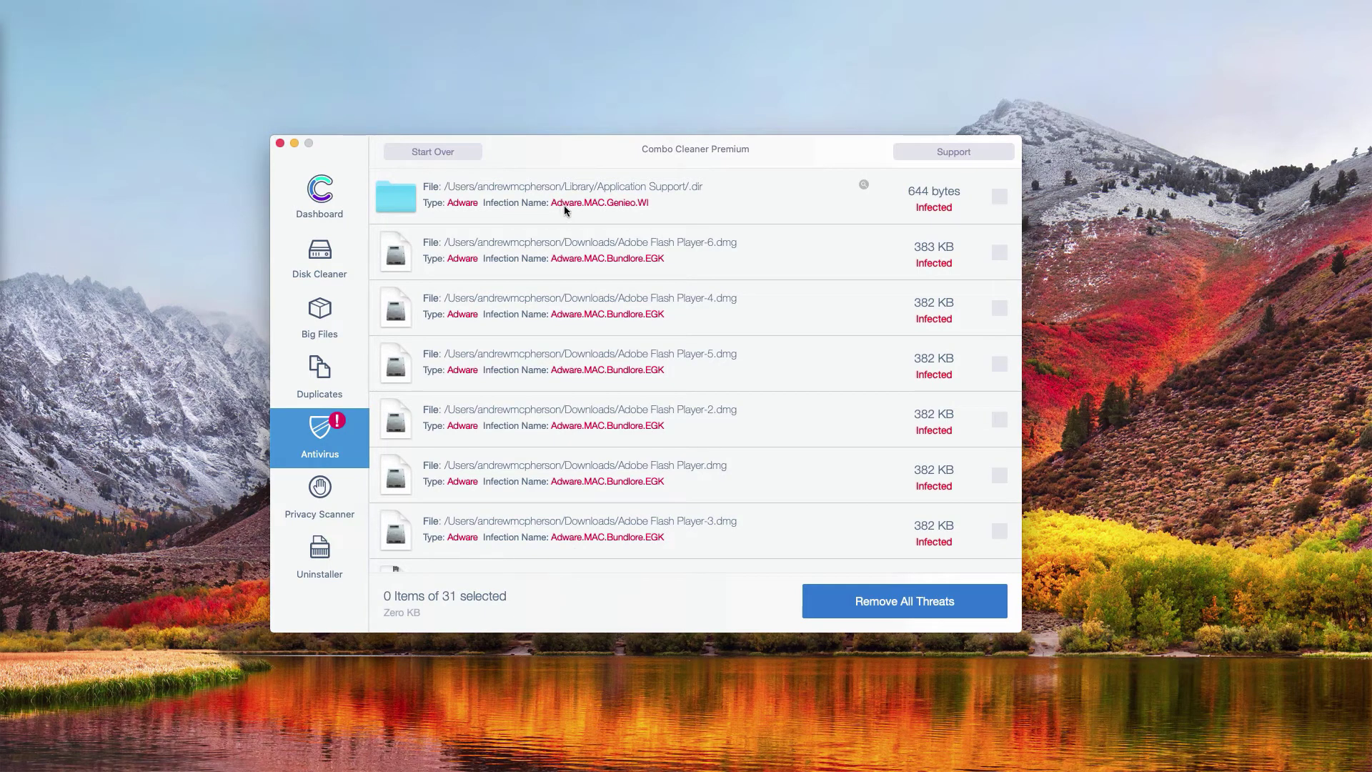
pyautogui.moveTo(614, 196)
pyautogui.scroll(-1, 622, 204)
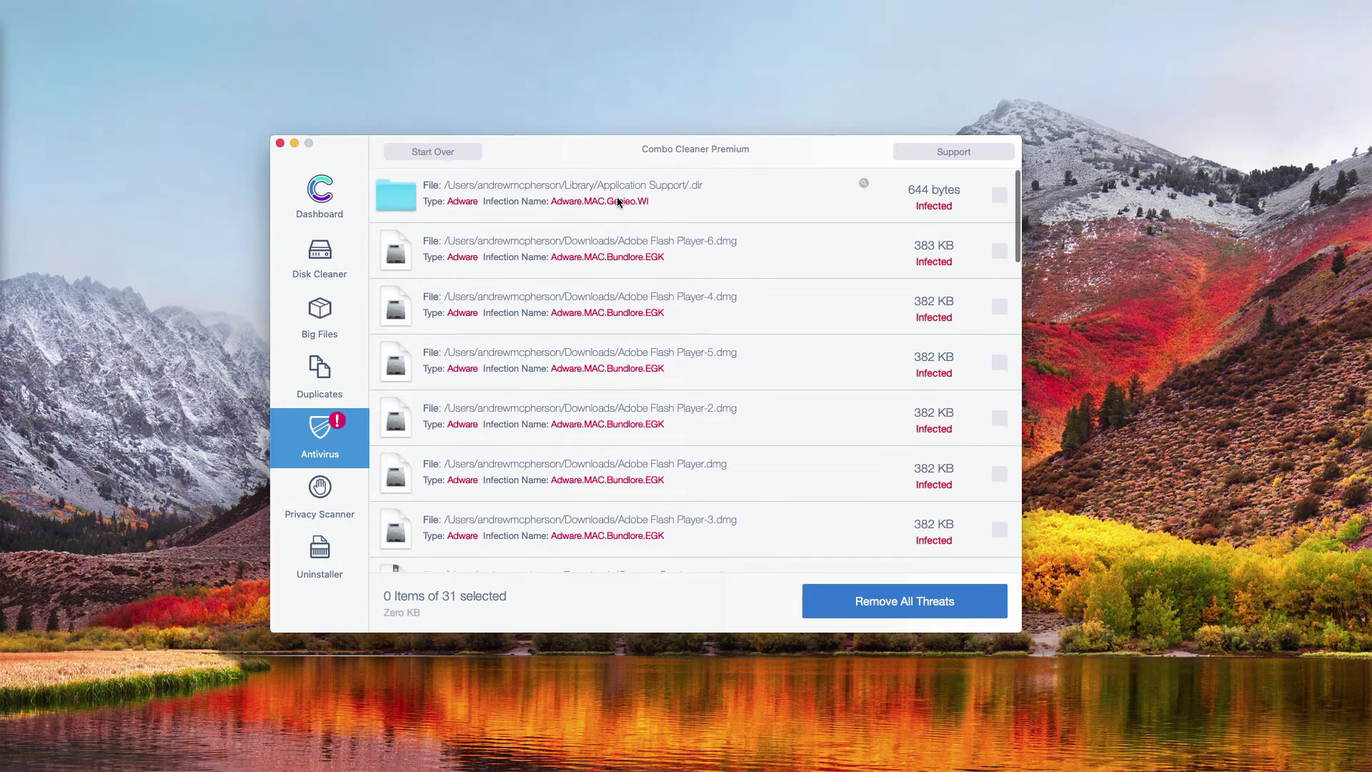
pyautogui.scroll(1, 612, 208)
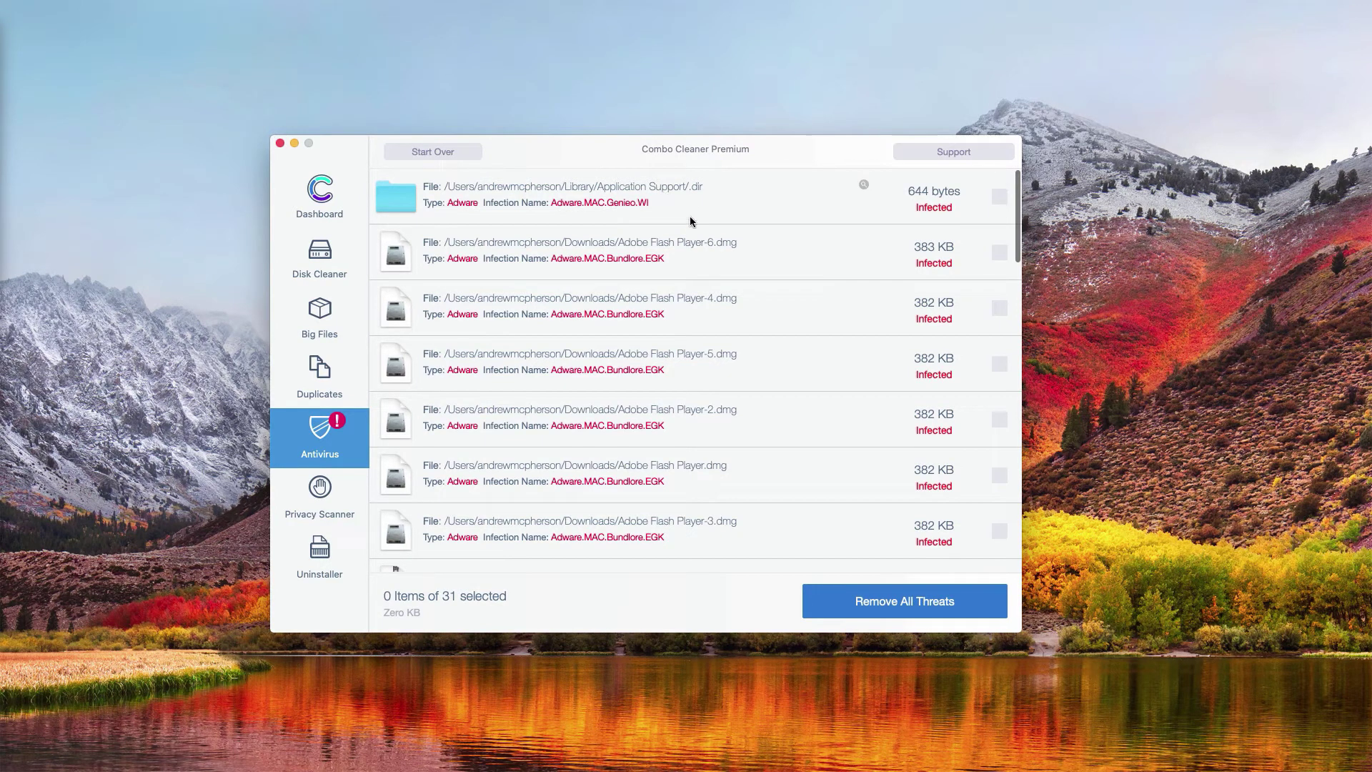
pyautogui.click(866, 191)
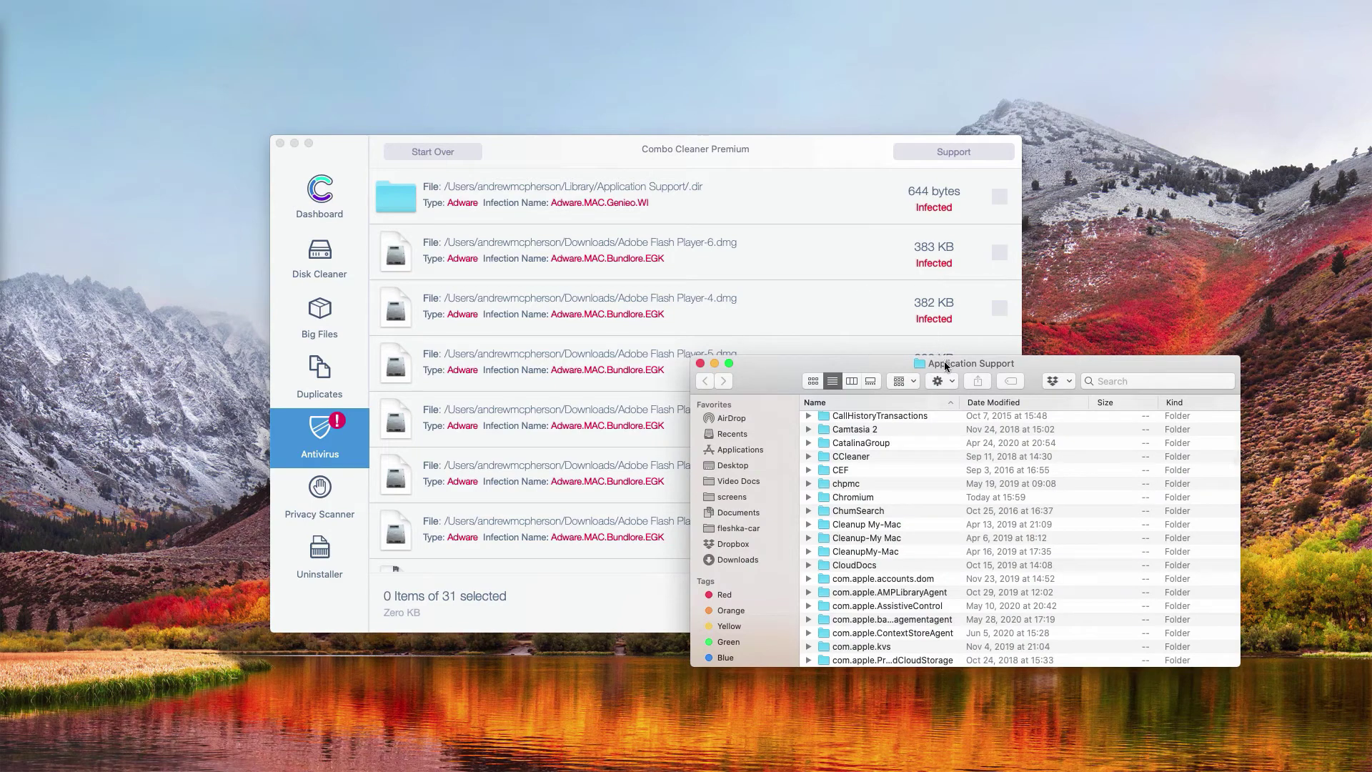
pyautogui.moveTo(944, 366); pyautogui.dragTo(938, 342)
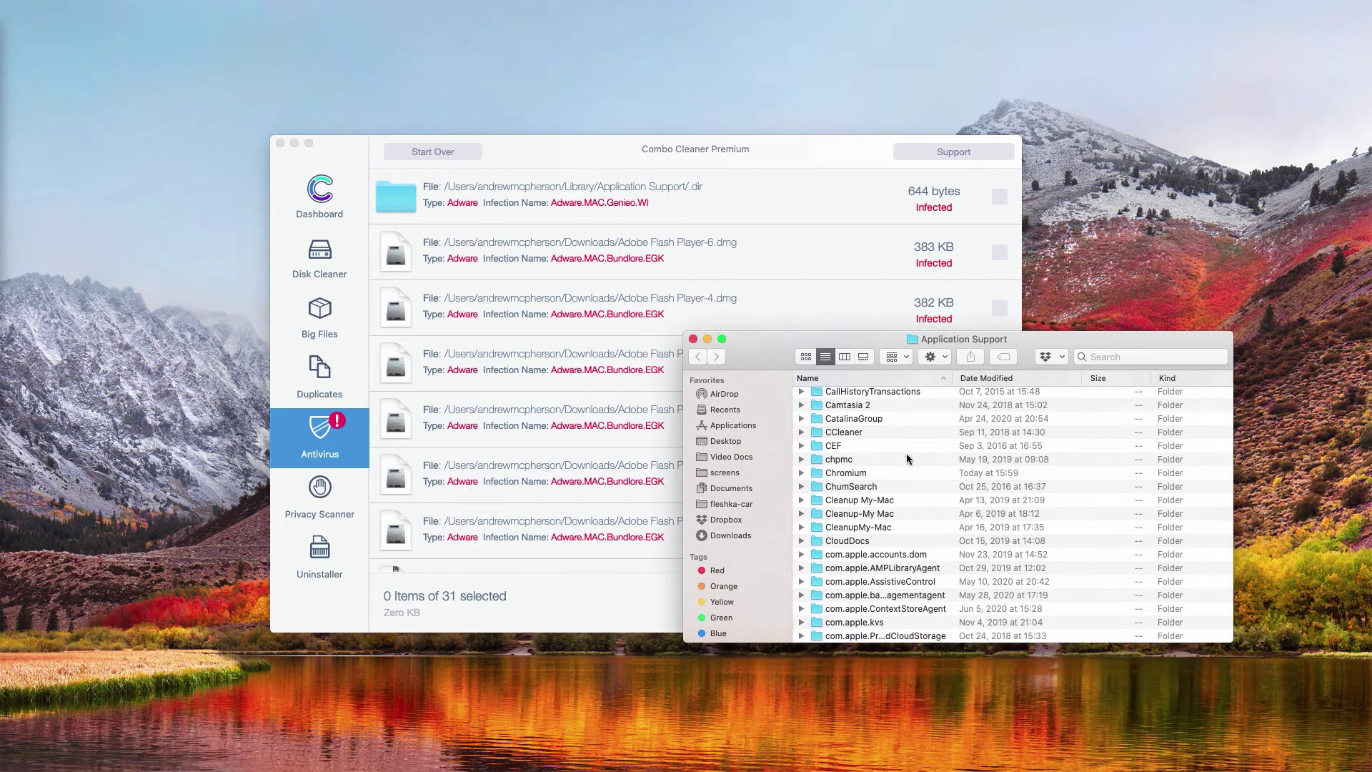
pyautogui.scroll(-10, 908, 483)
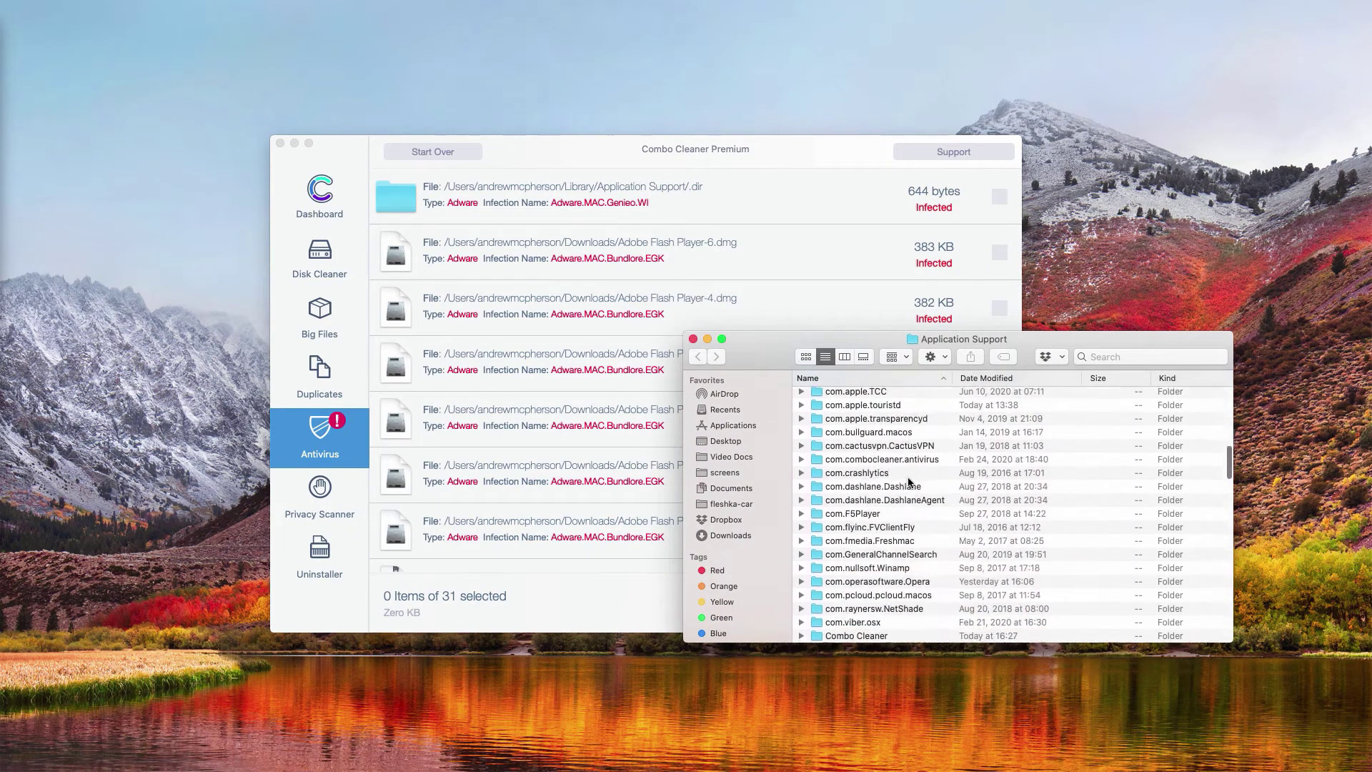
pyautogui.scroll(5, 897, 469)
pyautogui.scroll(5, 897, 469)
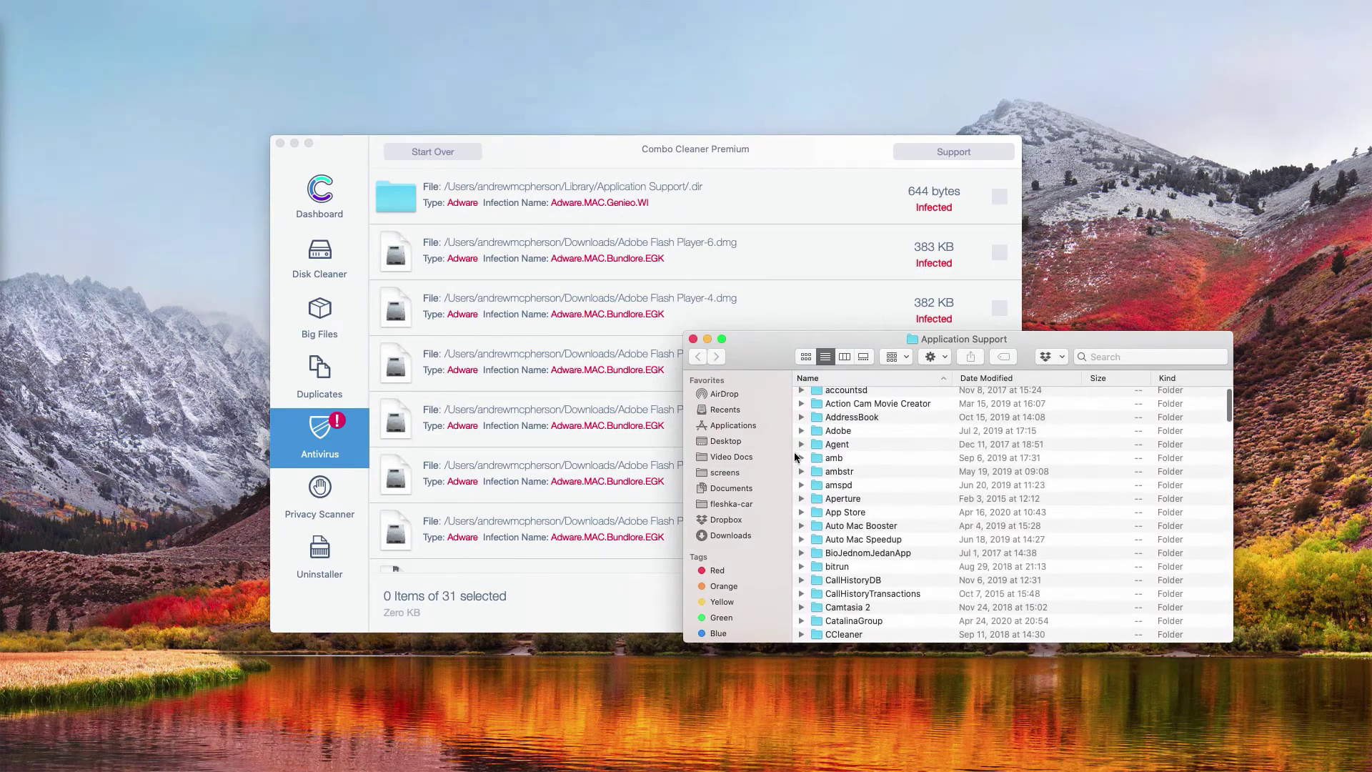
pyautogui.click(693, 339)
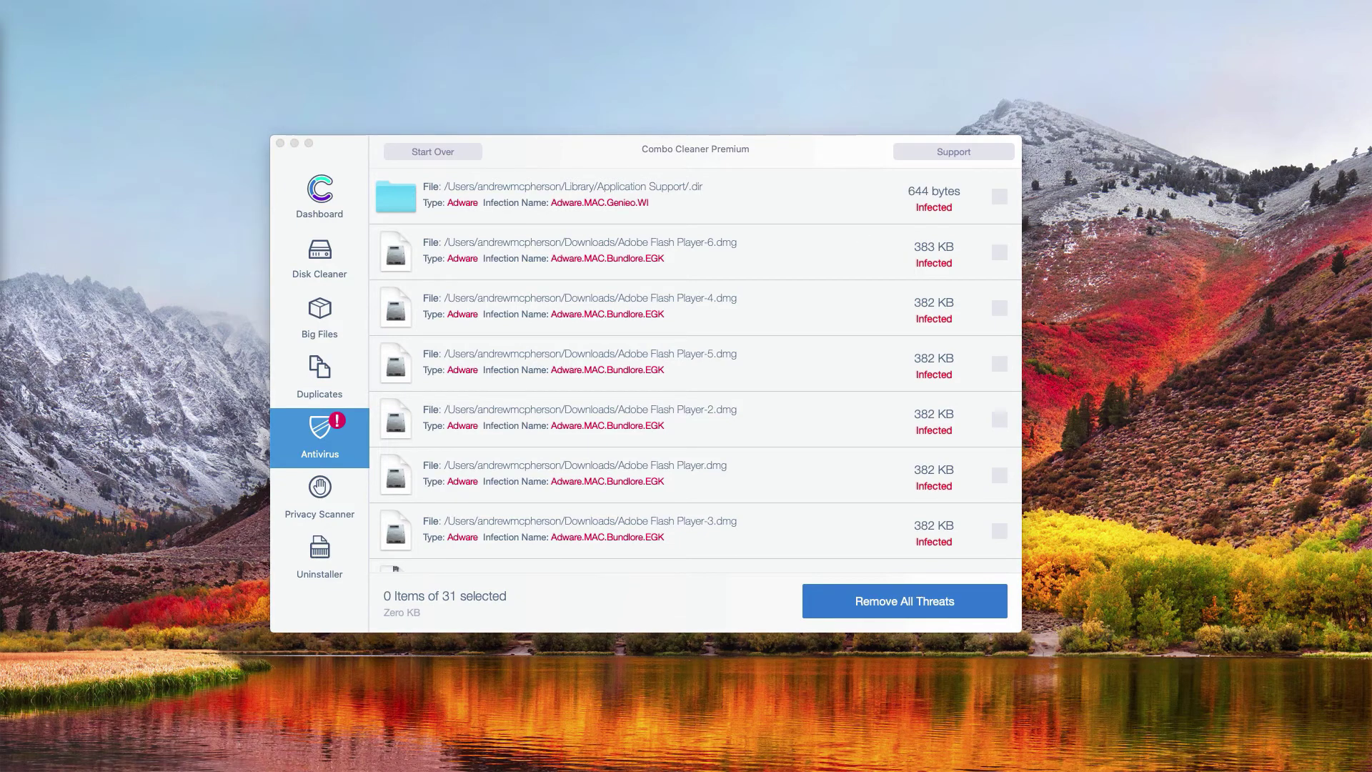
# - Trash Adobe Flash Player-6.dmg from Downloads and close the Finder window
pyautogui.moveTo(21, 108); pyautogui.dragTo(732, 157)
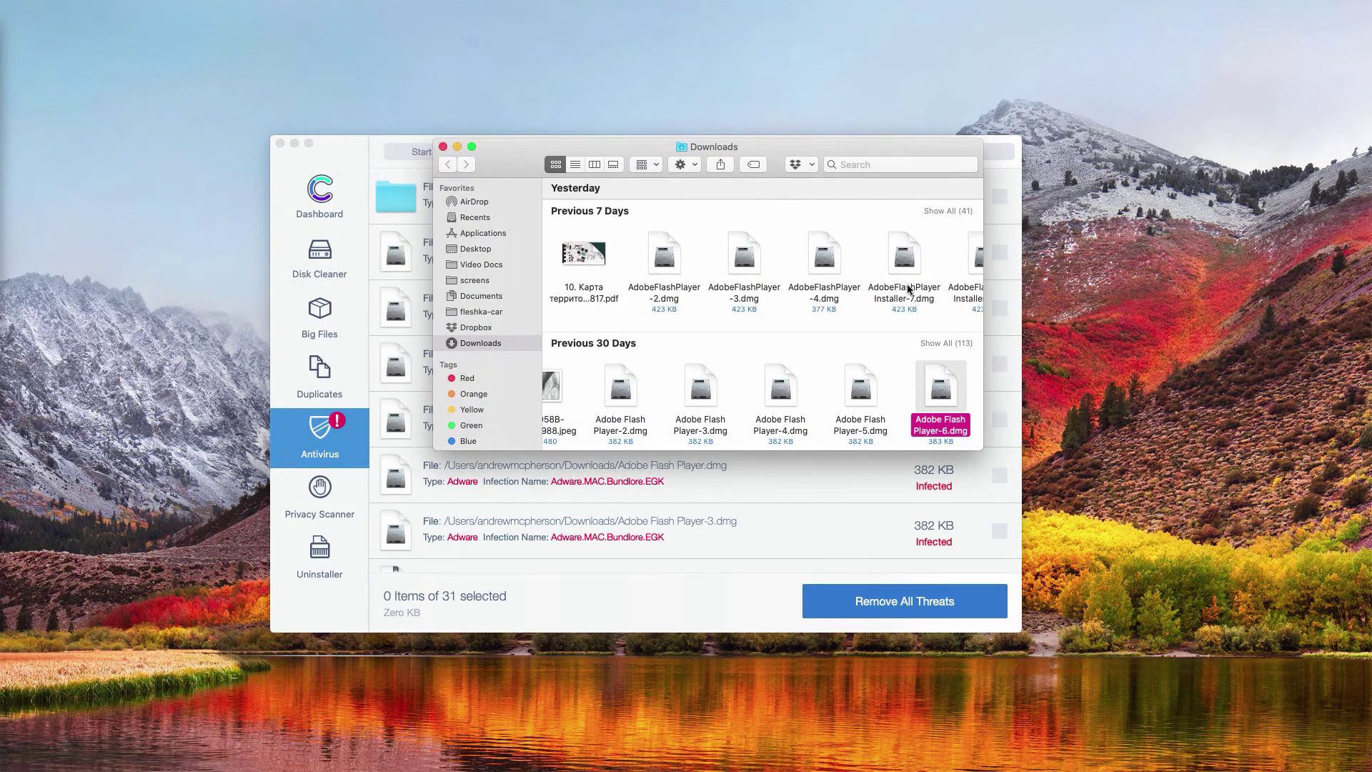
pyautogui.rightClick(942, 392)
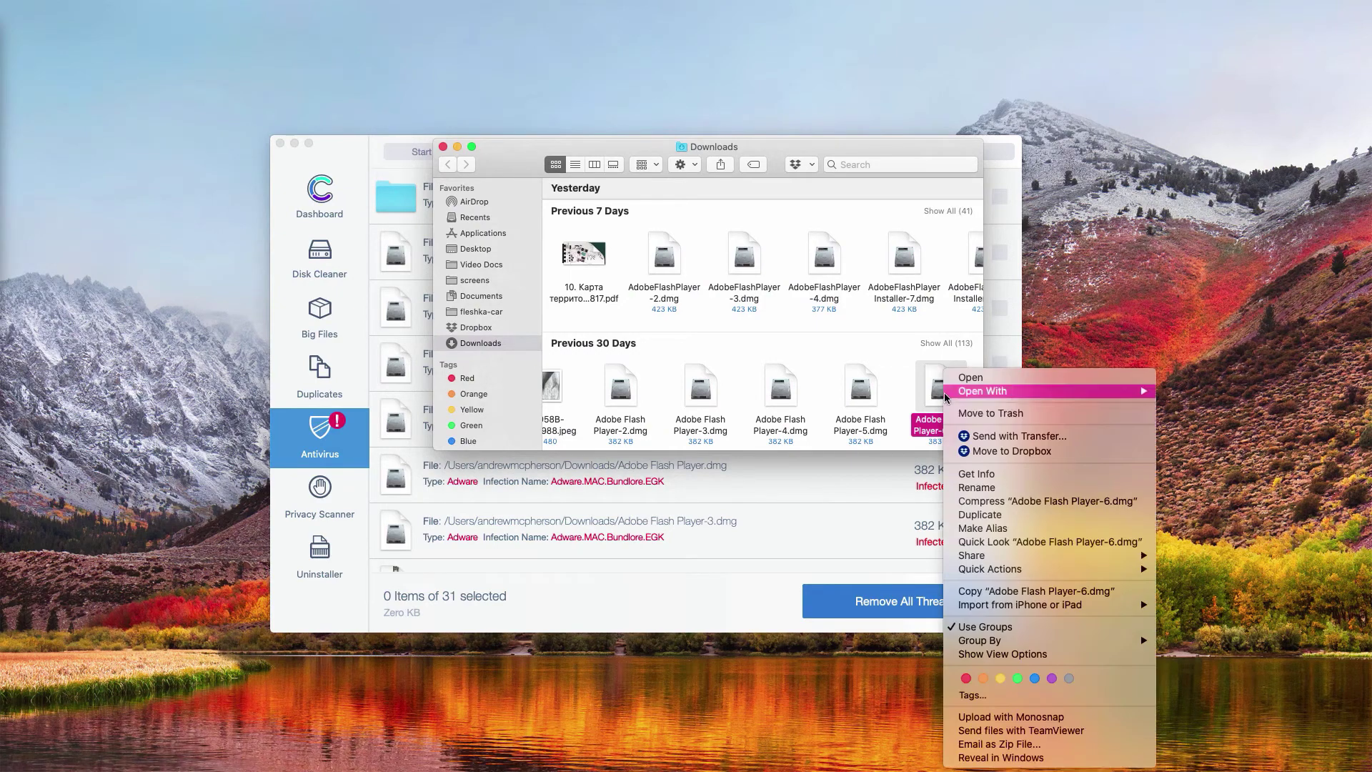
pyautogui.click(982, 413)
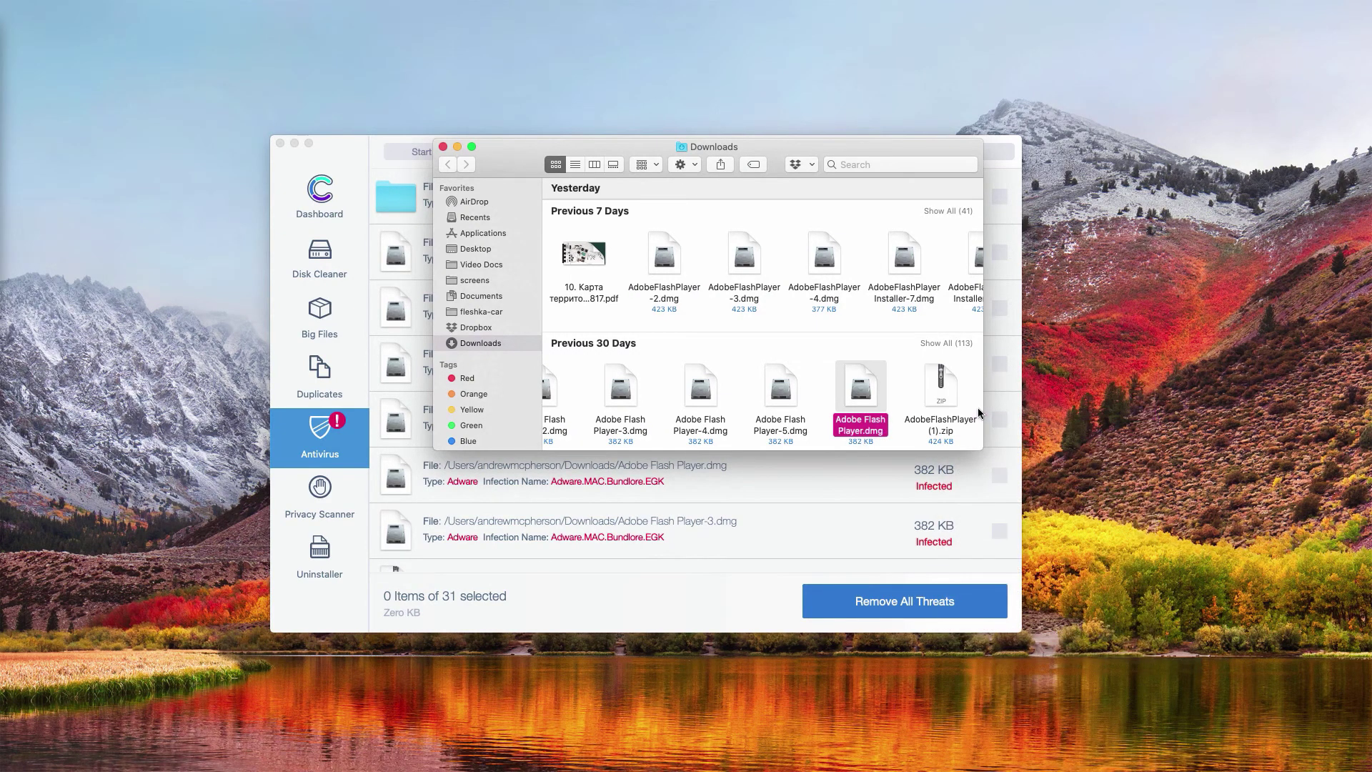
pyautogui.click(443, 146)
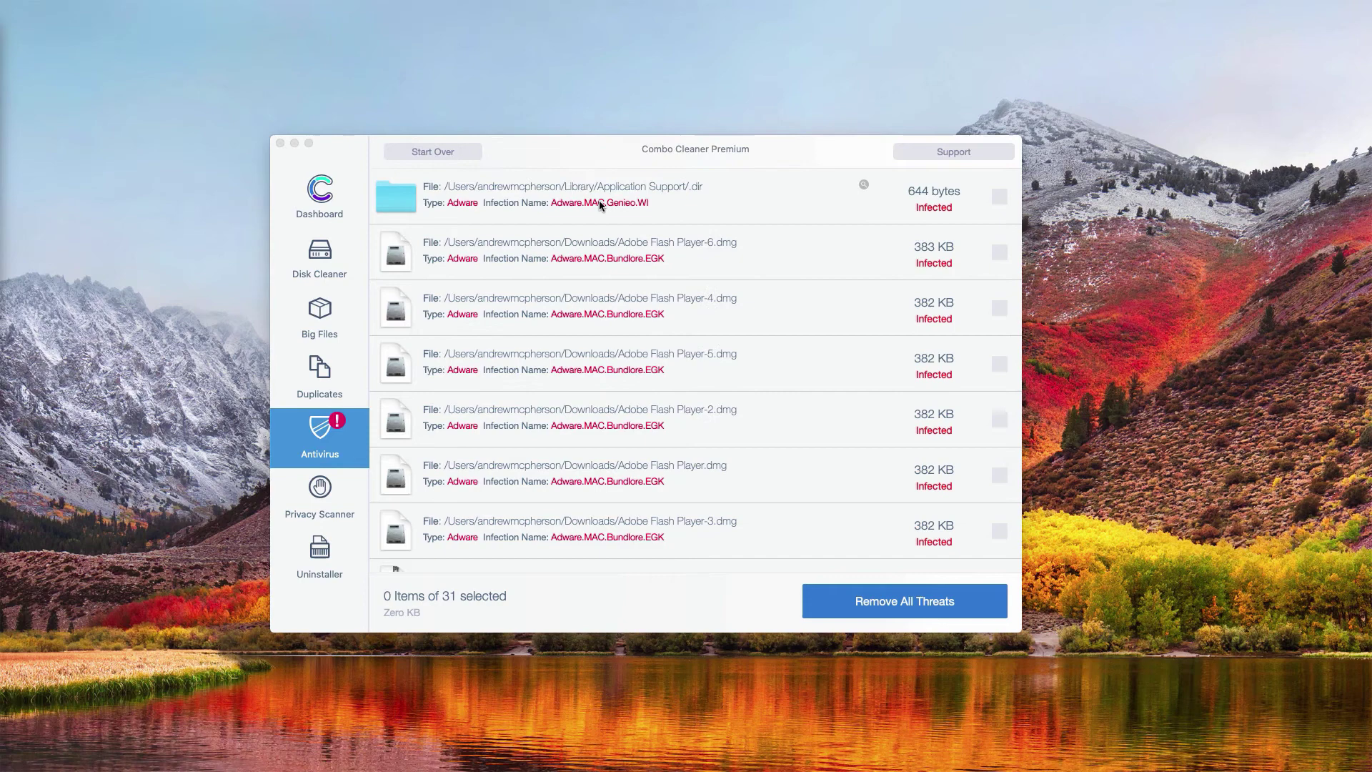
pyautogui.click(760, 153)
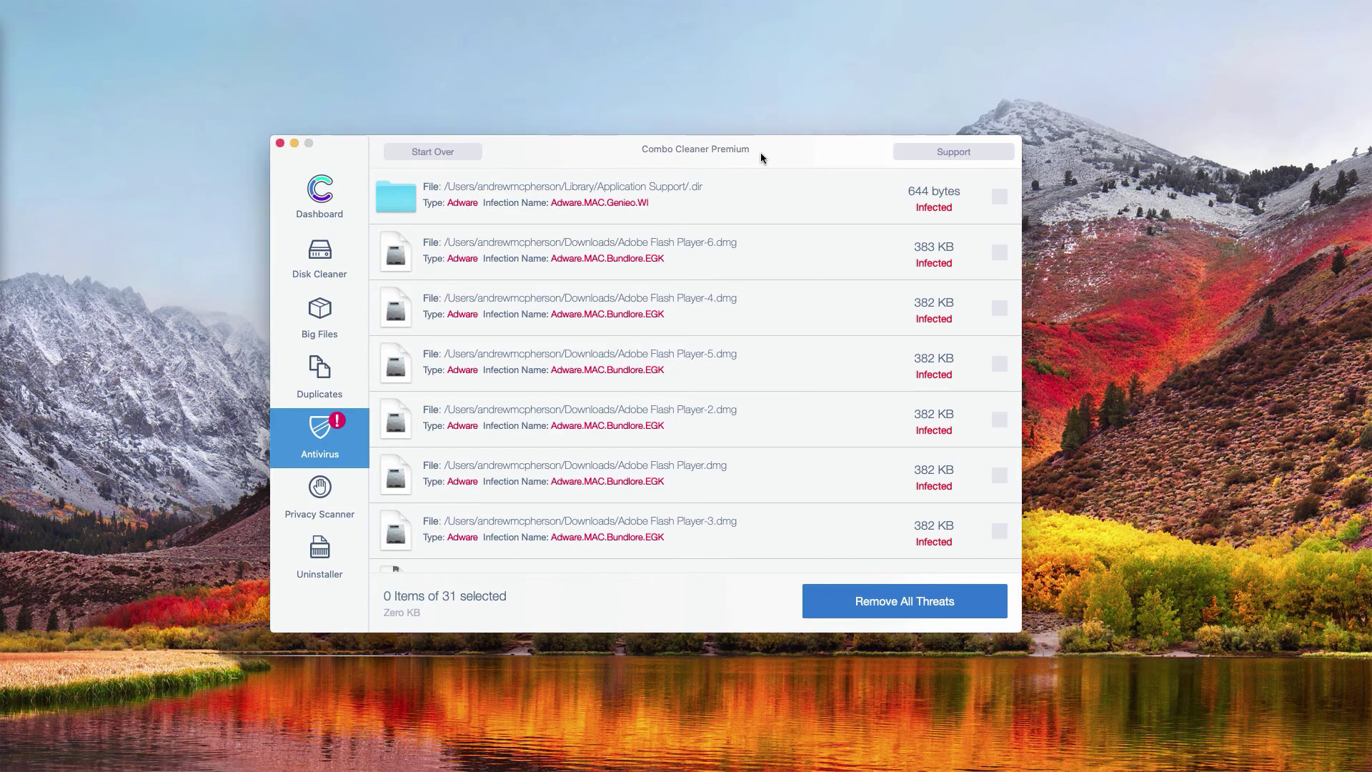